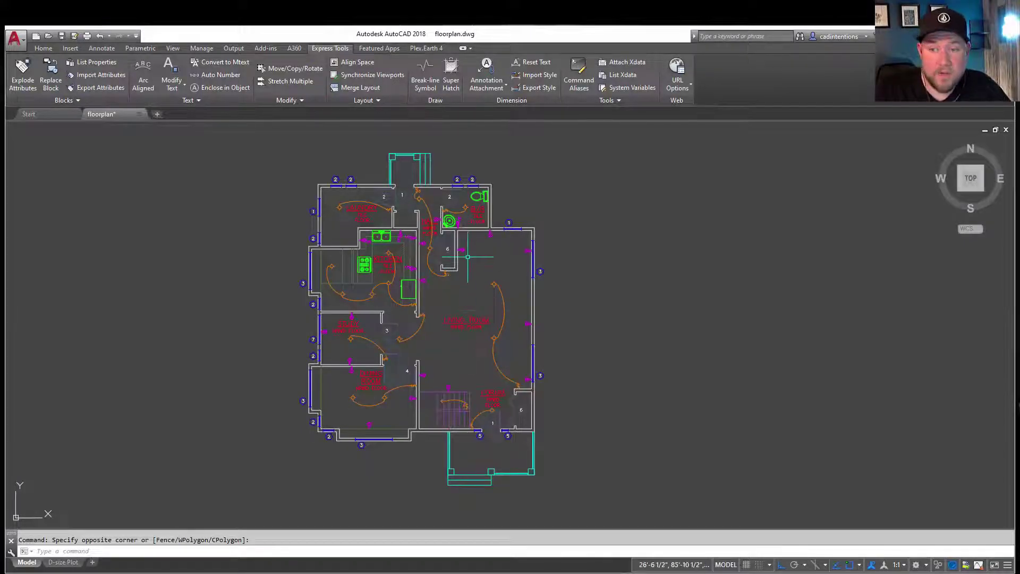
Select window 1 and its tag beside room 6, show its properties, and drag it upward
scroll(469, 253, up, 2)
scroll(483, 252, up, 4)
middle_drag(547, 228, 465, 325)
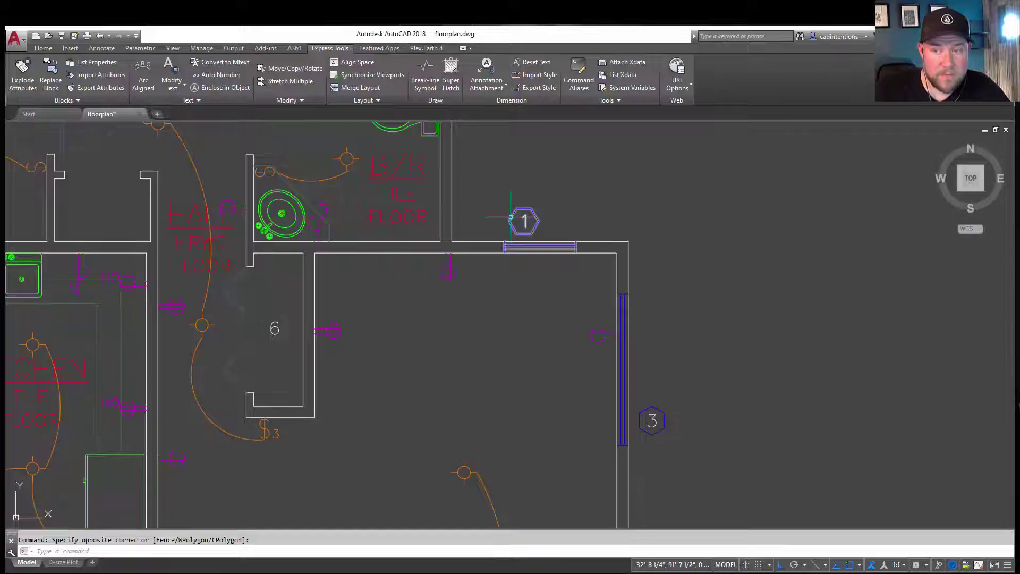
click(510, 217)
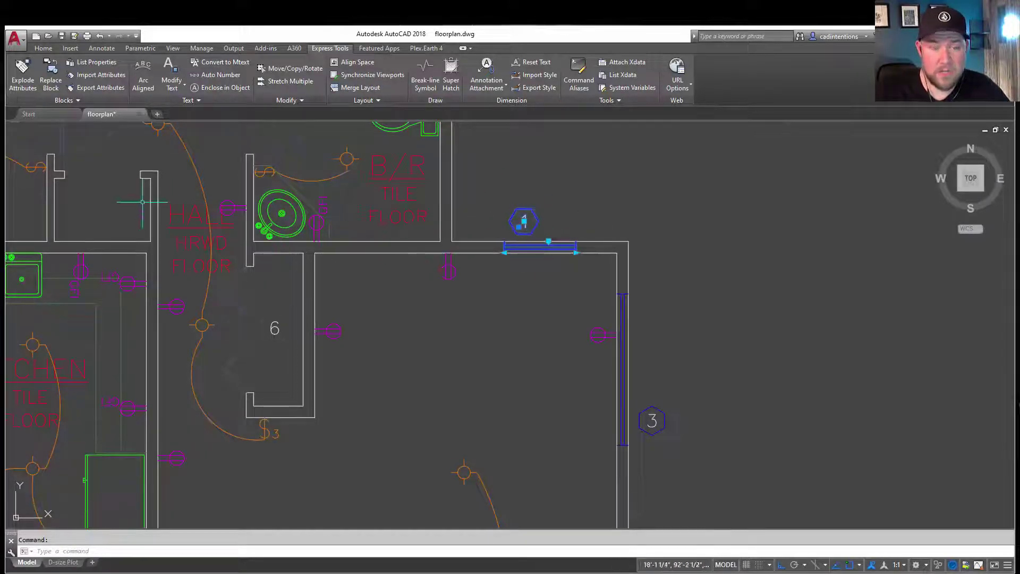
right_click(533, 235)
click(580, 527)
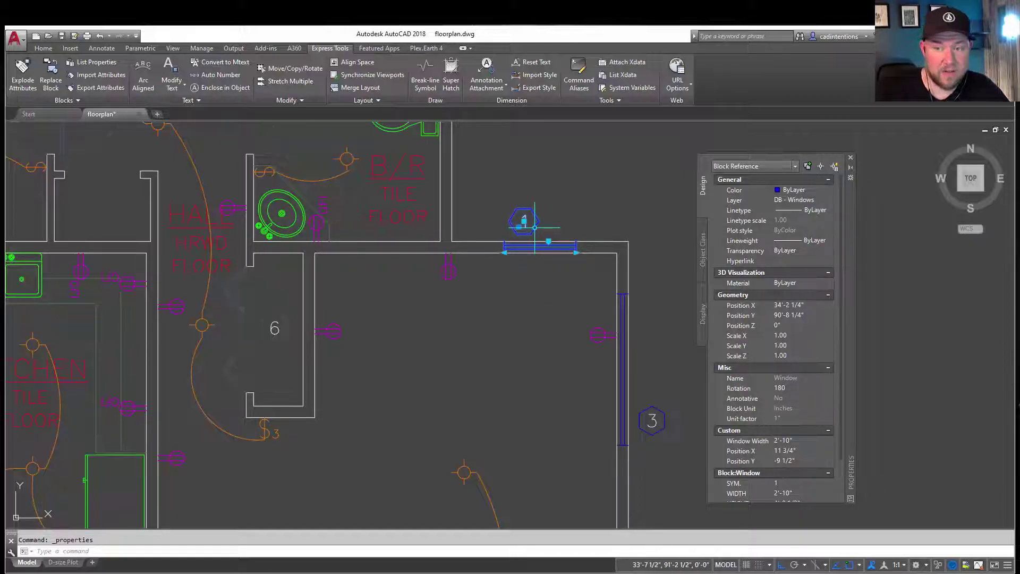
mouse_move(535, 227)
mouse_down()
mouse_move(537, 151)
mouse_move(540, 253)
mouse_move(489, 165)
mouse_move(558, 181)
mouse_move(577, 205)
mouse_move(503, 202)
mouse_up()
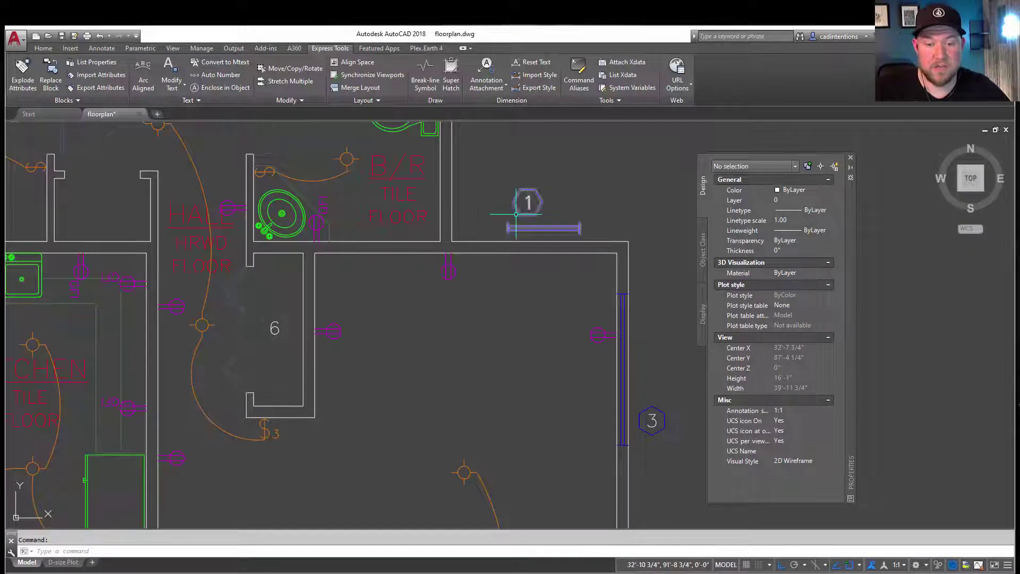
Undo the window move so window 1 returns to its wall
text(u)
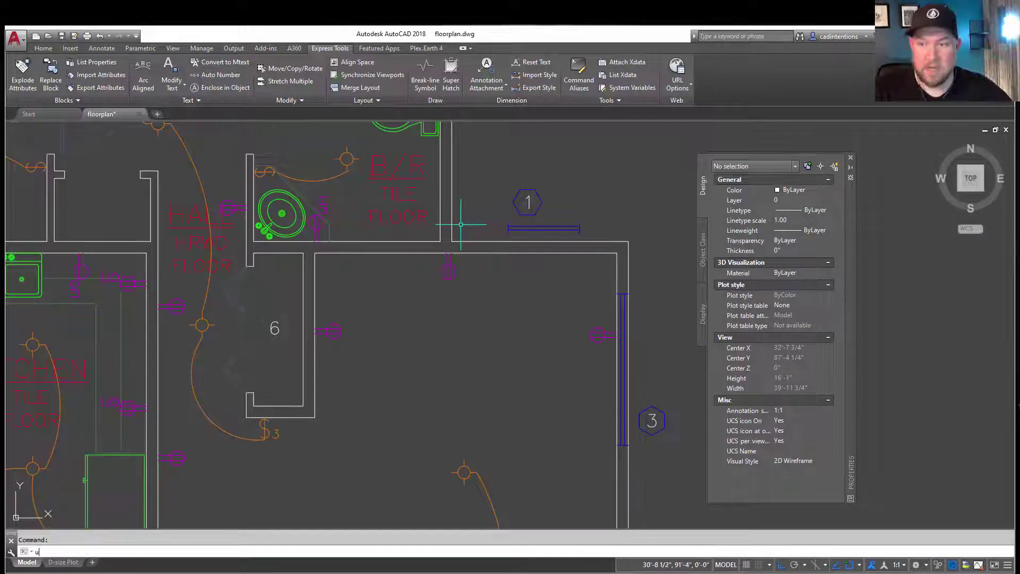
key(Escape)
key(ctrl+z)
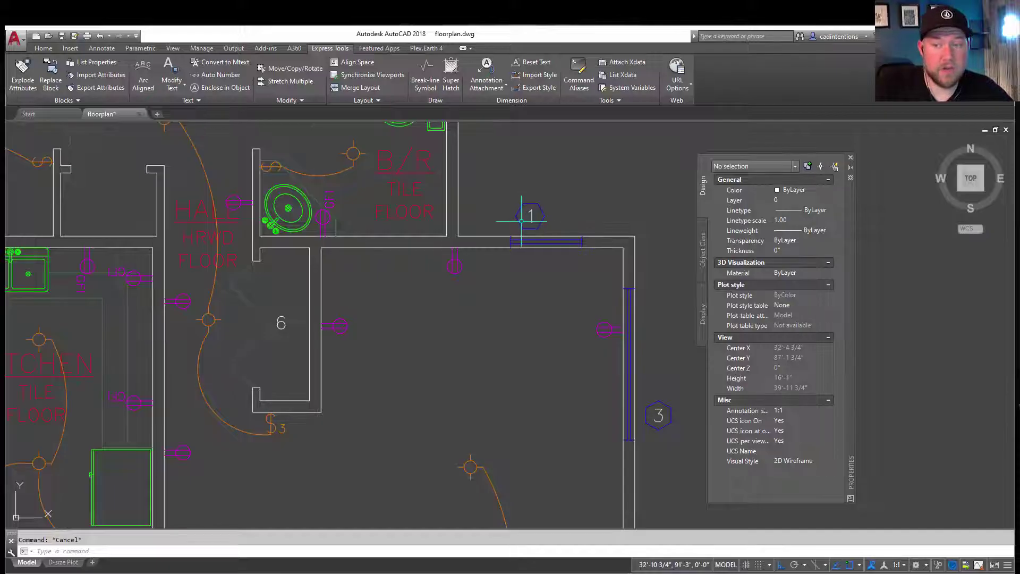
Zoom out to show more rooms and try selection windows on empty canvas
scroll(468, 210, down, 2)
middle_drag(468, 210, 431, 229)
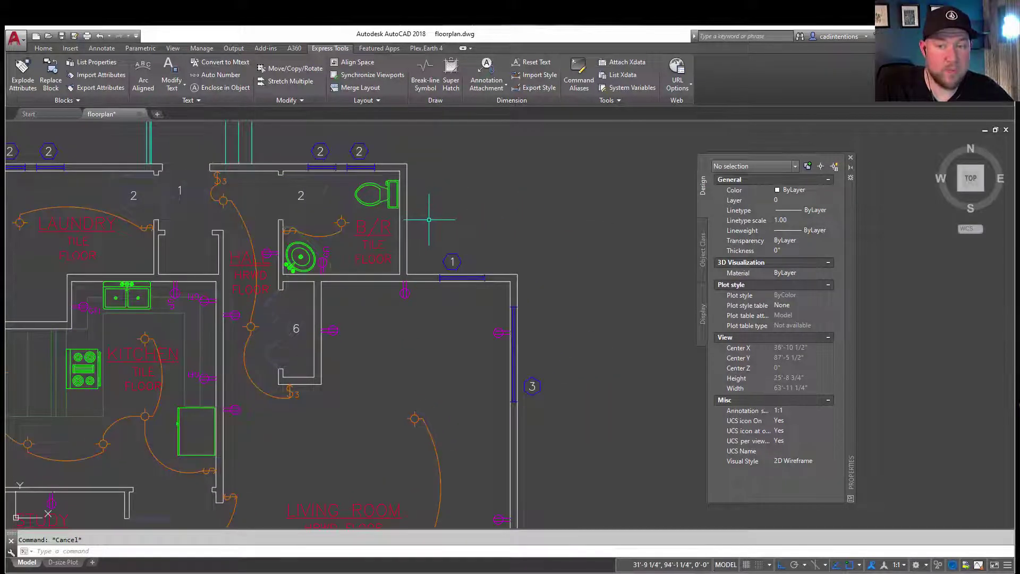
click(424, 216)
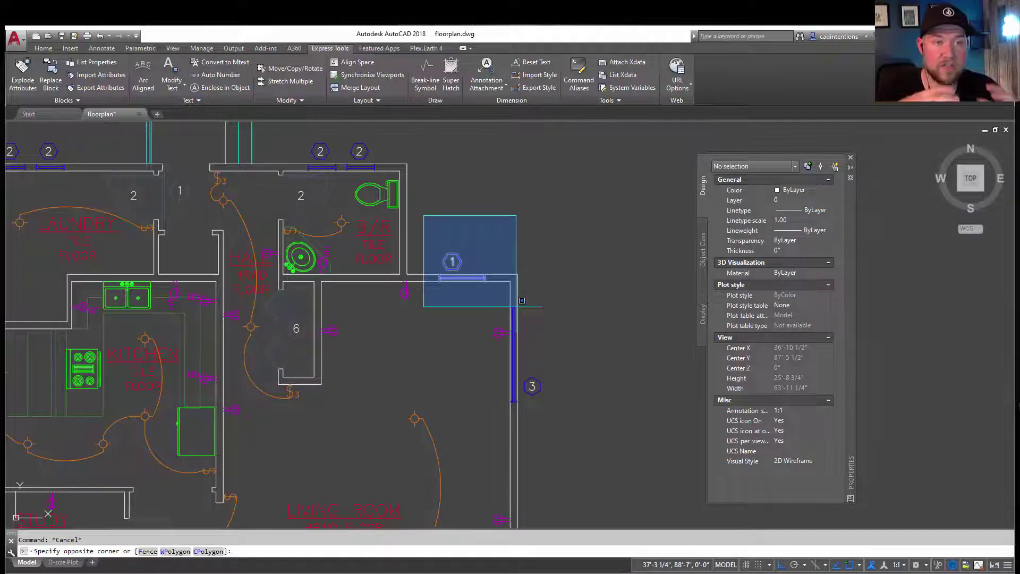
click(521, 274)
click(578, 326)
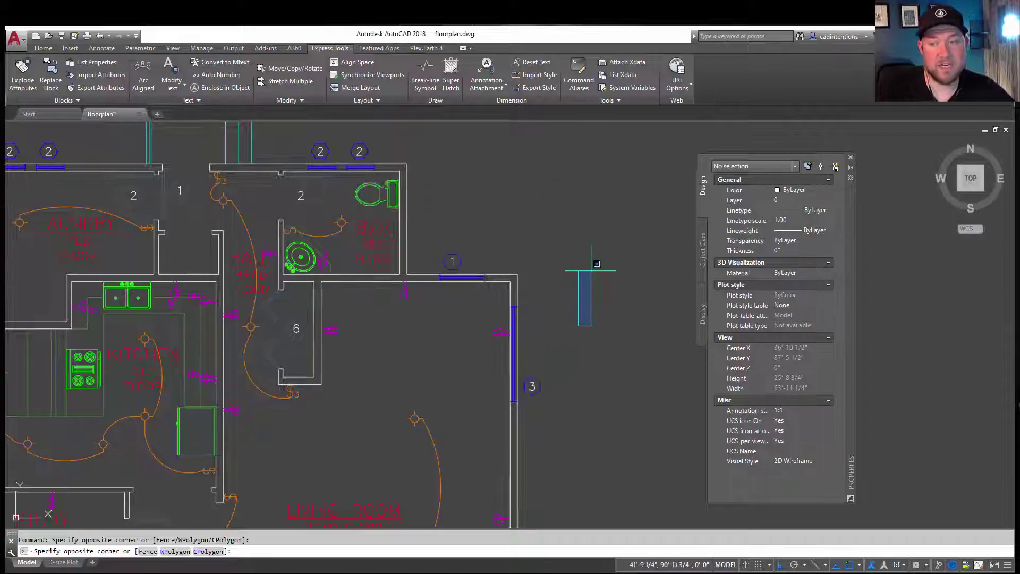
Fit the whole floor plan in view, crossing-select 54 objects, then clear the selection
click(610, 276)
scroll(603, 285, down, 5)
middle_drag(603, 285, 538, 300)
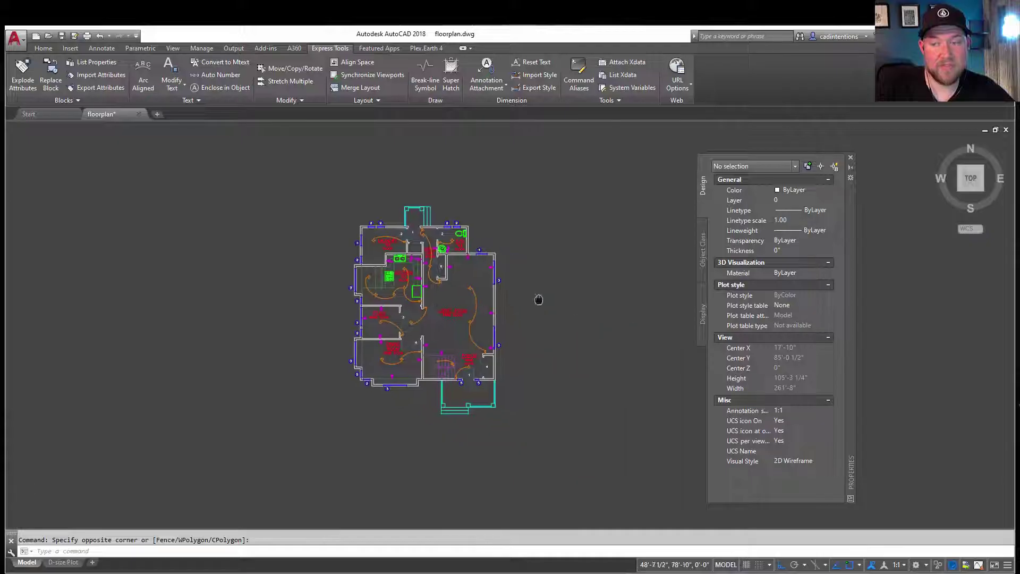
click(583, 445)
click(437, 312)
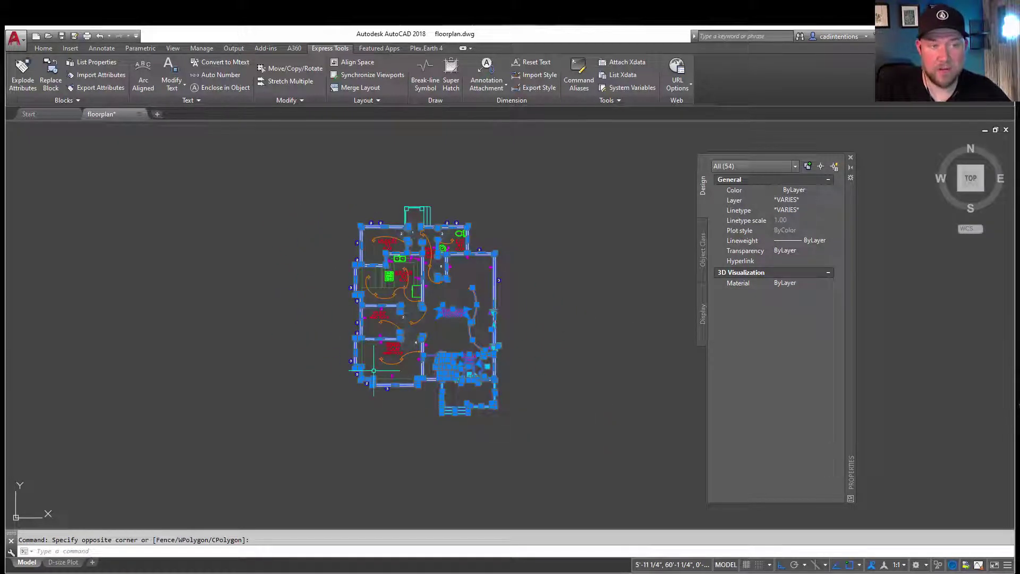
click(287, 316)
click(324, 262)
key(Escape)
Window-select the 134 plan objects and start a move, cancelling it so nothing shifts
click(312, 212)
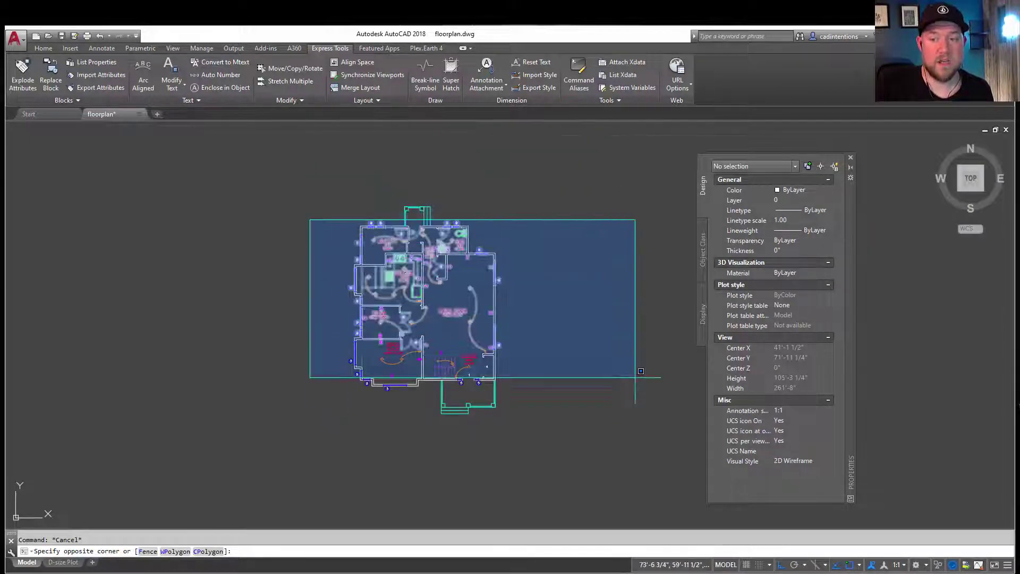
click(631, 454)
key(Escape)
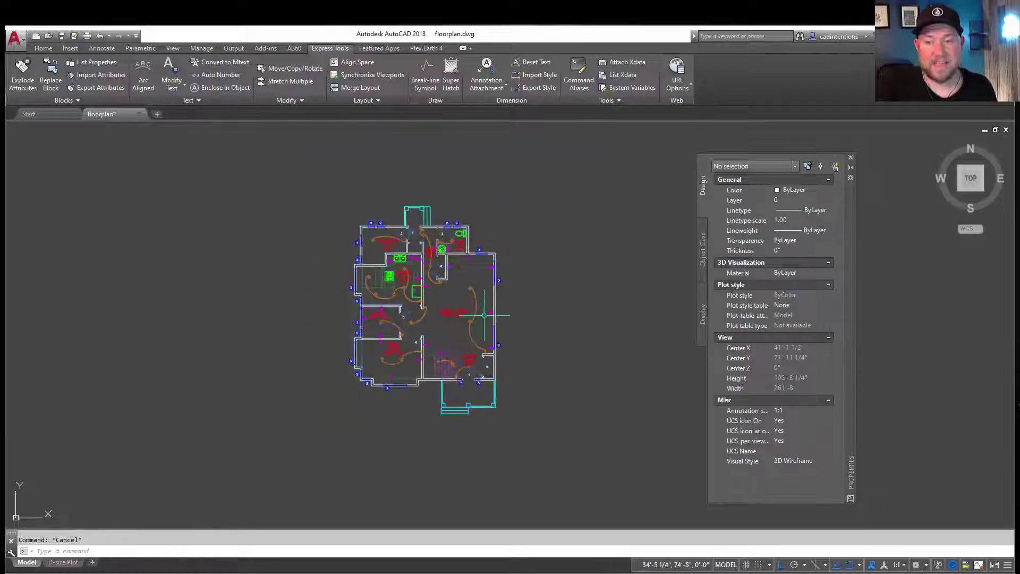
click(338, 254)
click(563, 416)
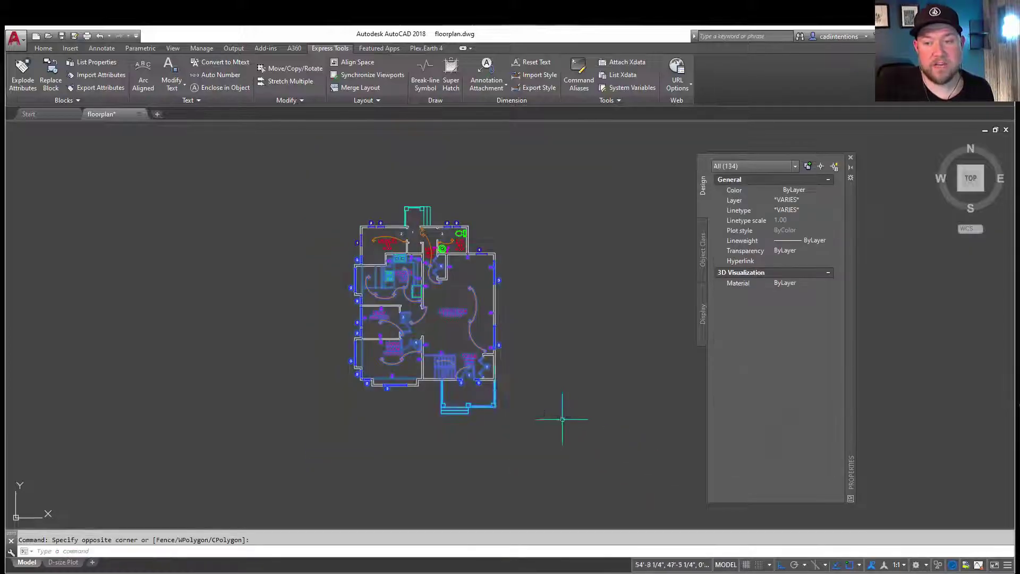
drag(467, 357, 248, 322)
key(Escape)
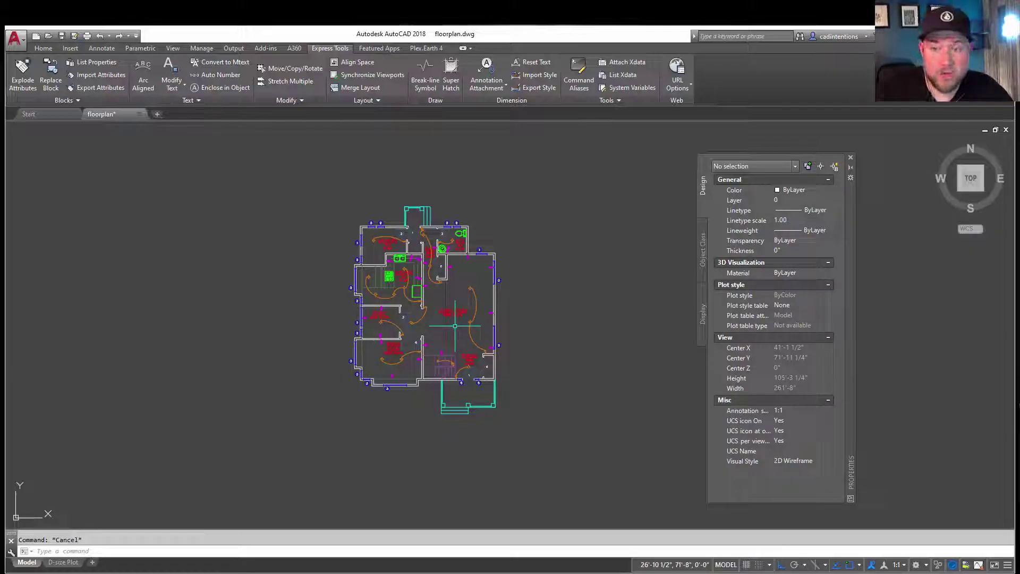
Select all receptacles similar to the one near room 6 with Select Similar
scroll(449, 282, up, 4)
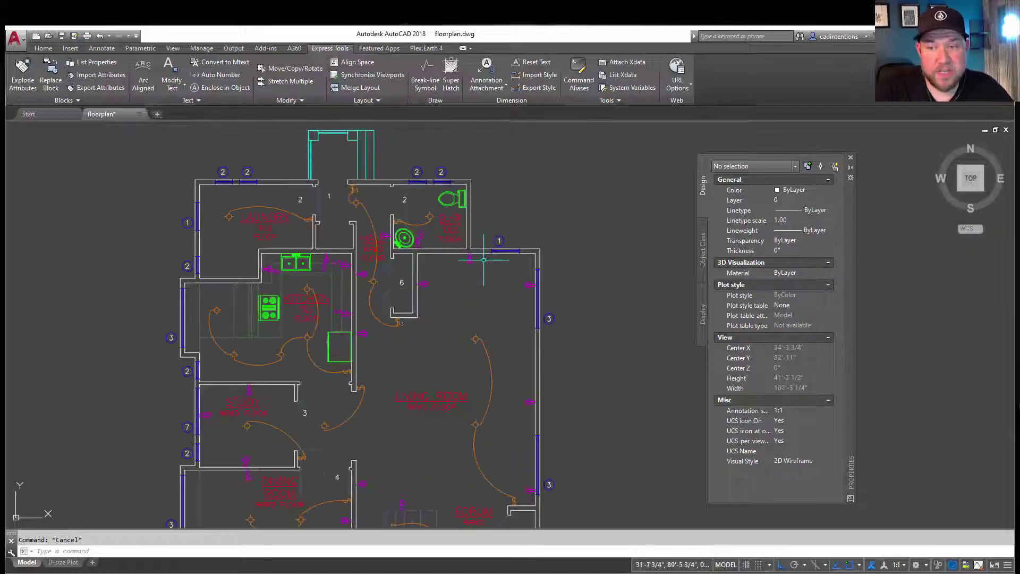
scroll(448, 283, up, 3)
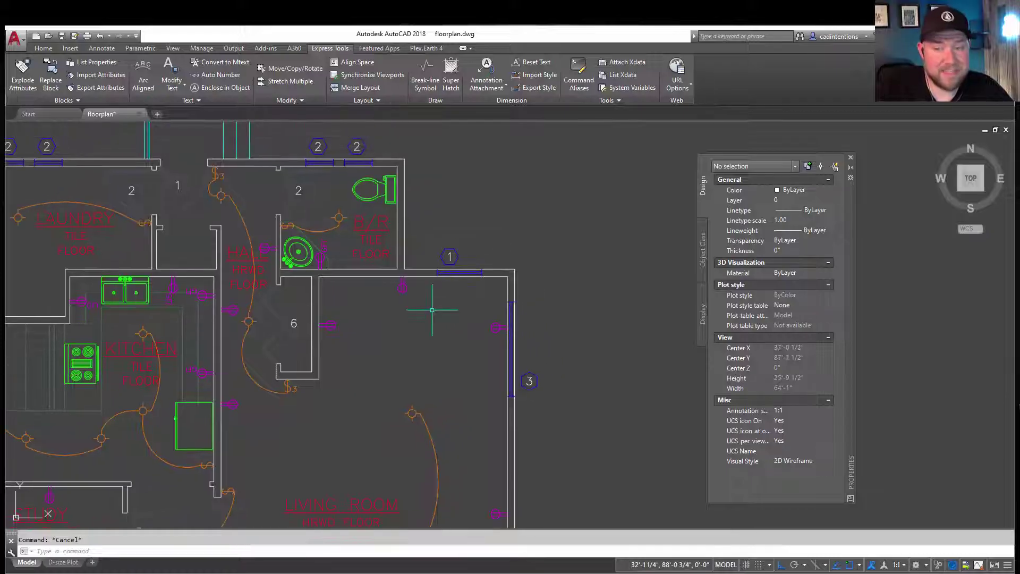
click(402, 285)
right_click(385, 294)
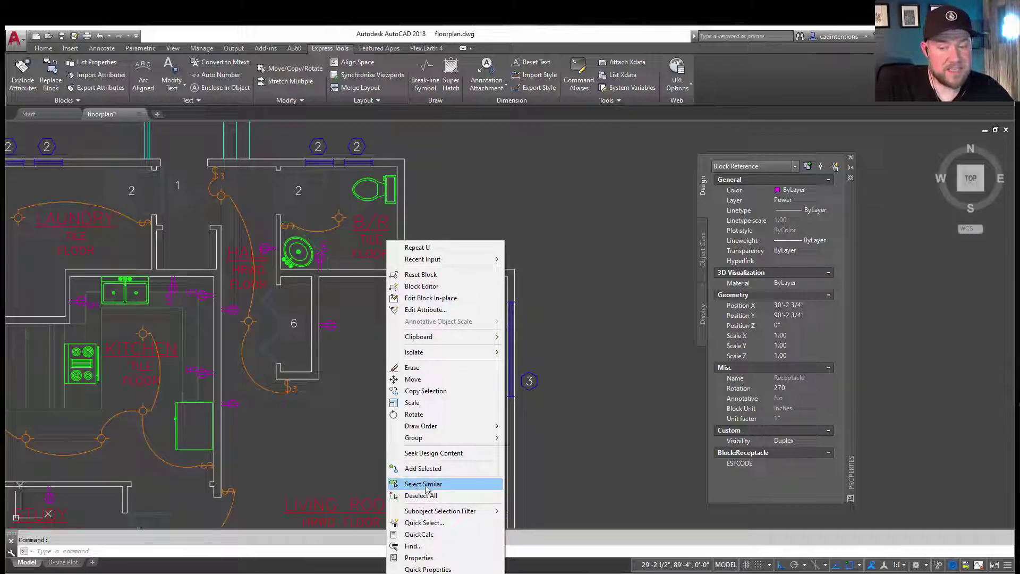
click(454, 484)
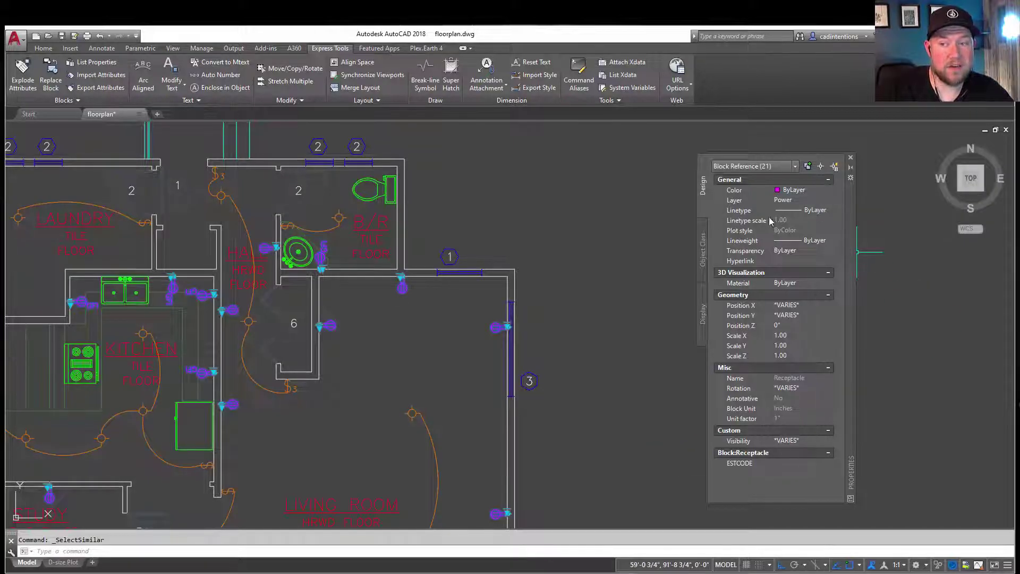
Select all 18 orange lighting arcs via Select Similar, then clear the selection
middle_drag(547, 217, 597, 283)
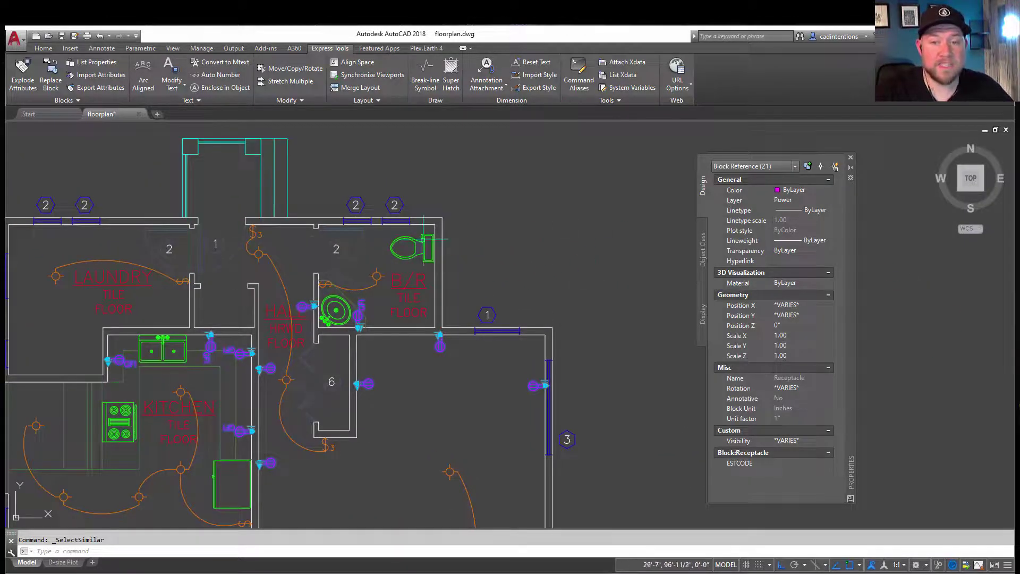
middle_drag(438, 390, 450, 328)
click(473, 422)
right_click(479, 428)
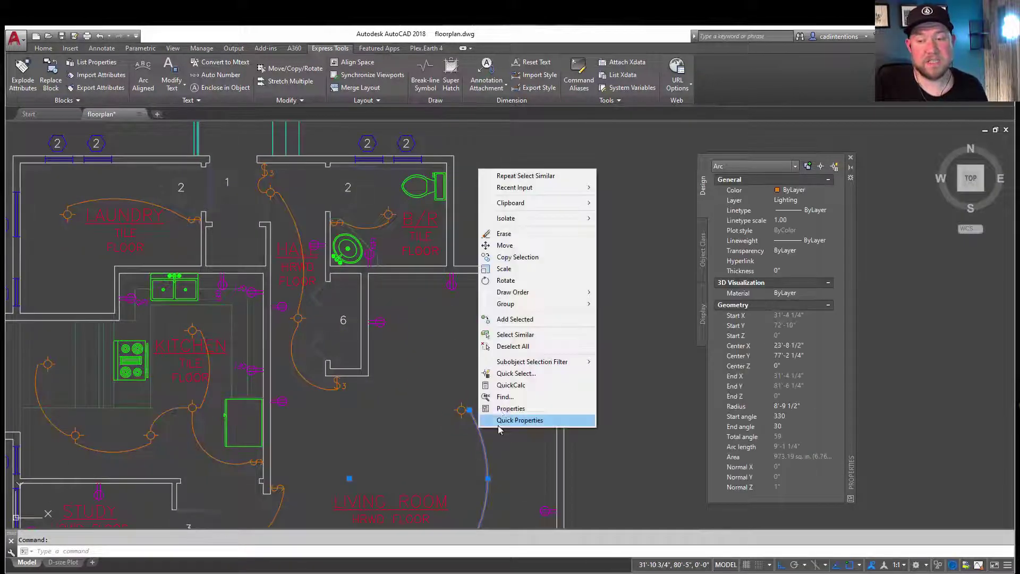
click(516, 334)
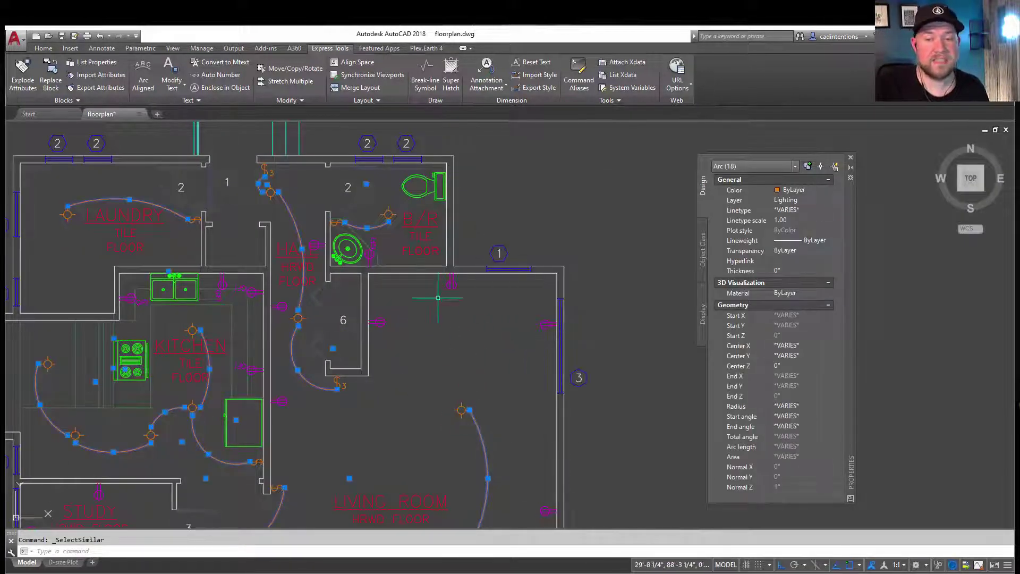
middle_drag(344, 425, 366, 298)
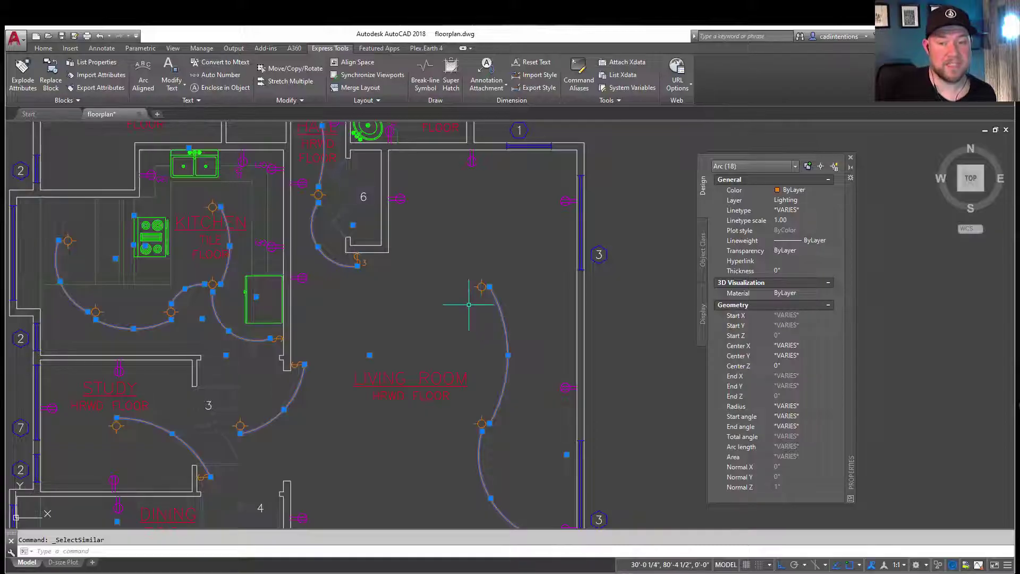
key(Escape)
click(424, 305)
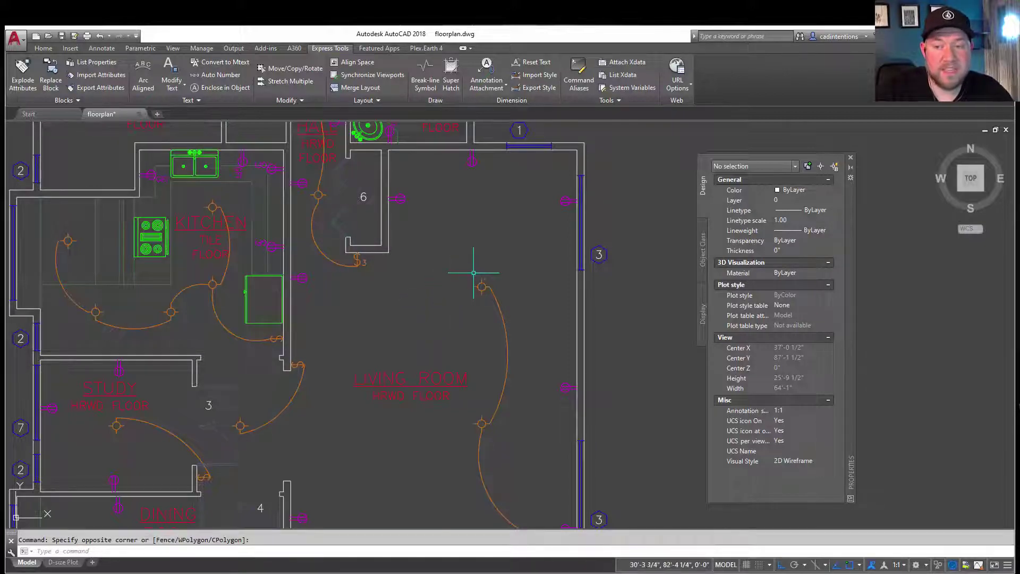
Open Quick Select from the drawing's context menu, keeping Apply to: Entire drawing
right_click(445, 224)
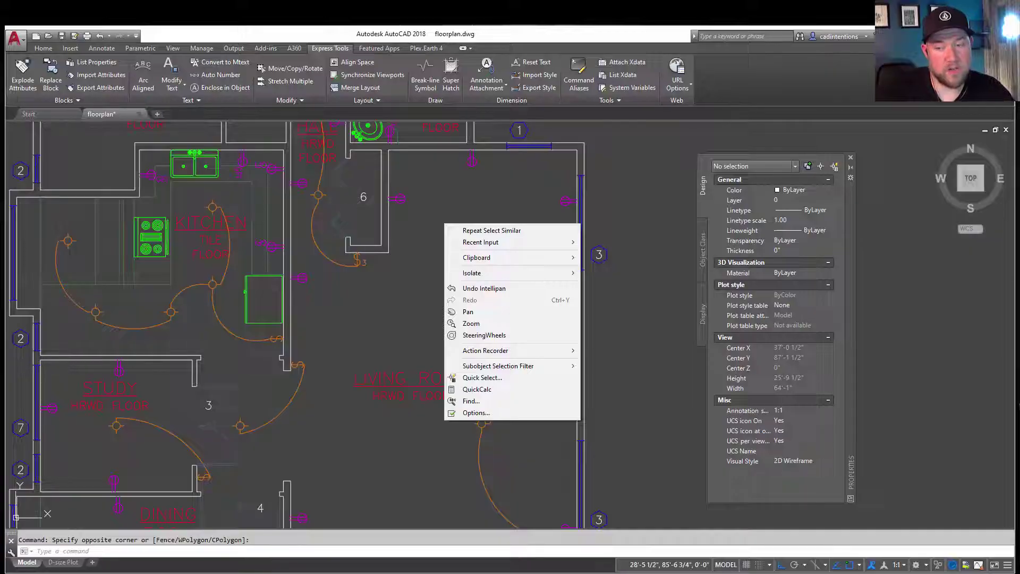
click(500, 379)
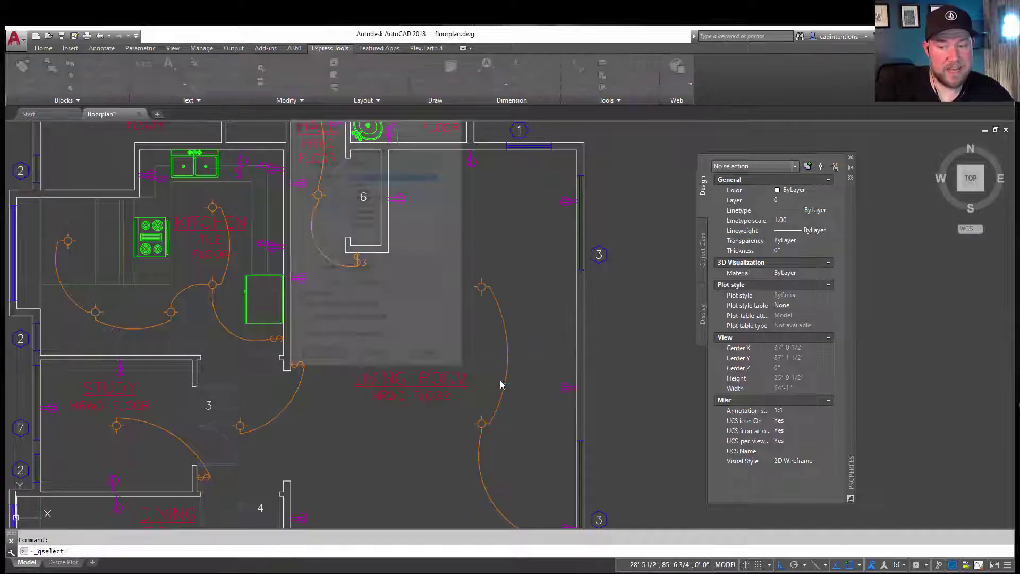
drag(354, 129, 428, 159)
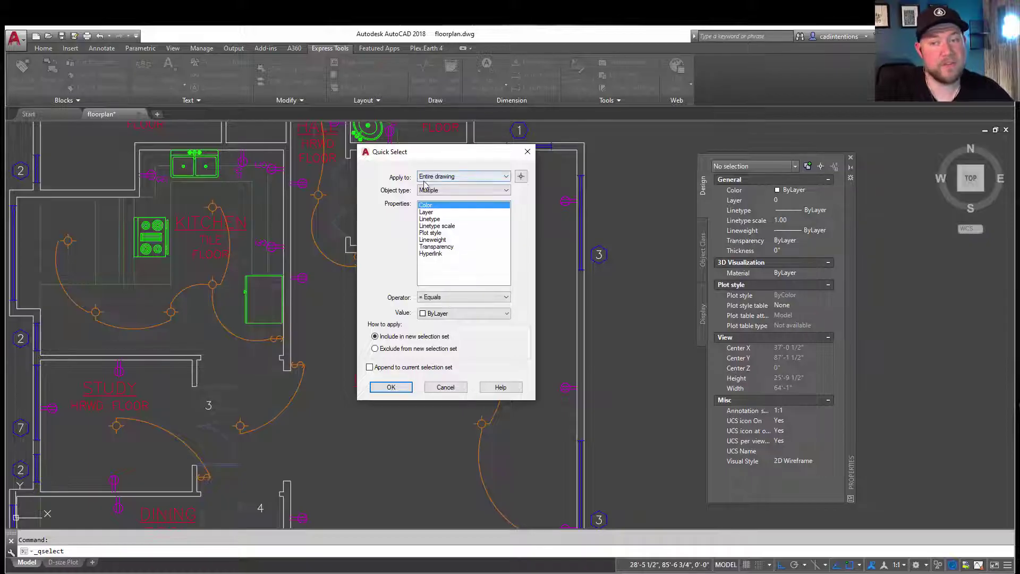
click(445, 179)
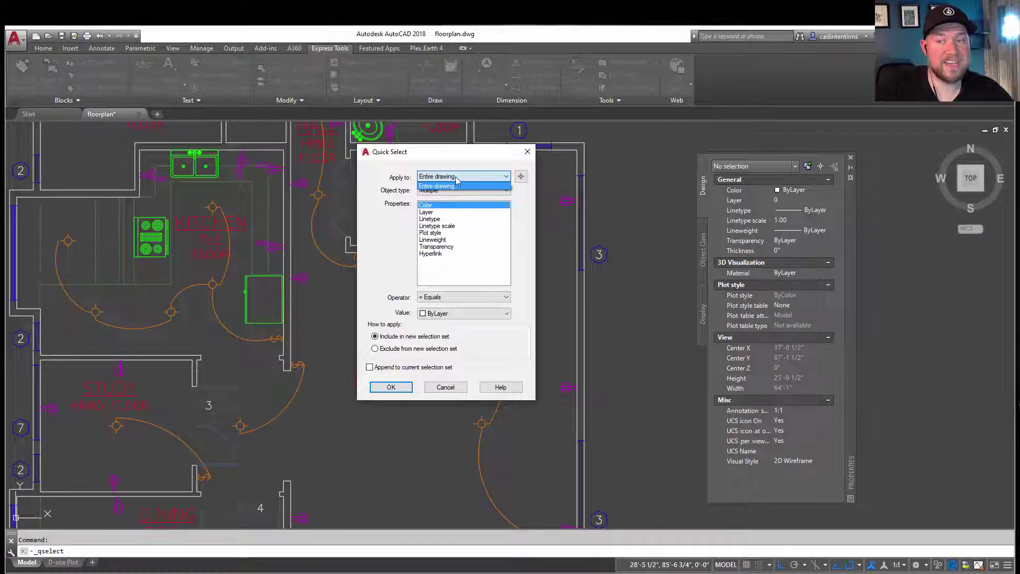
click(465, 184)
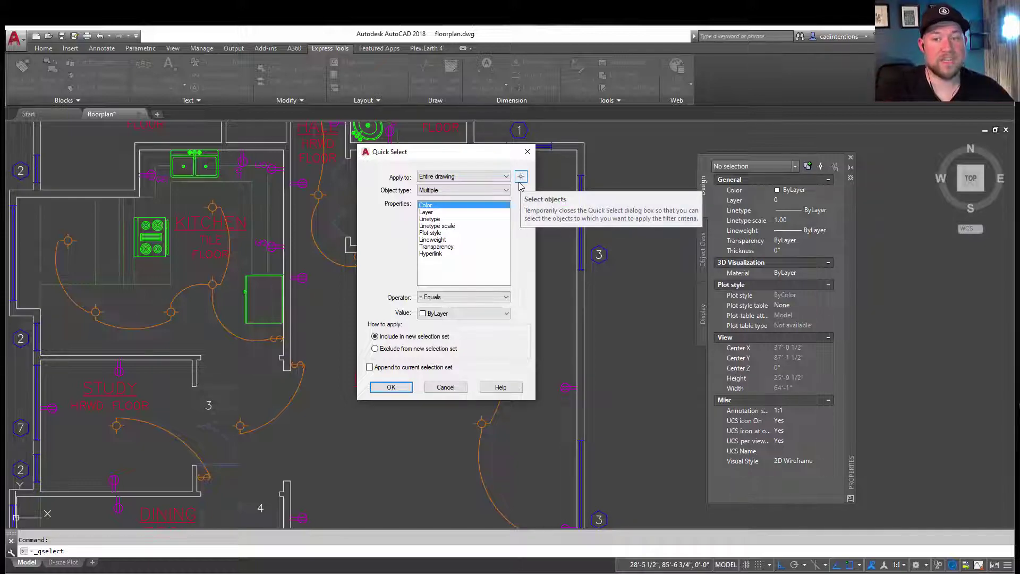
click(445, 192)
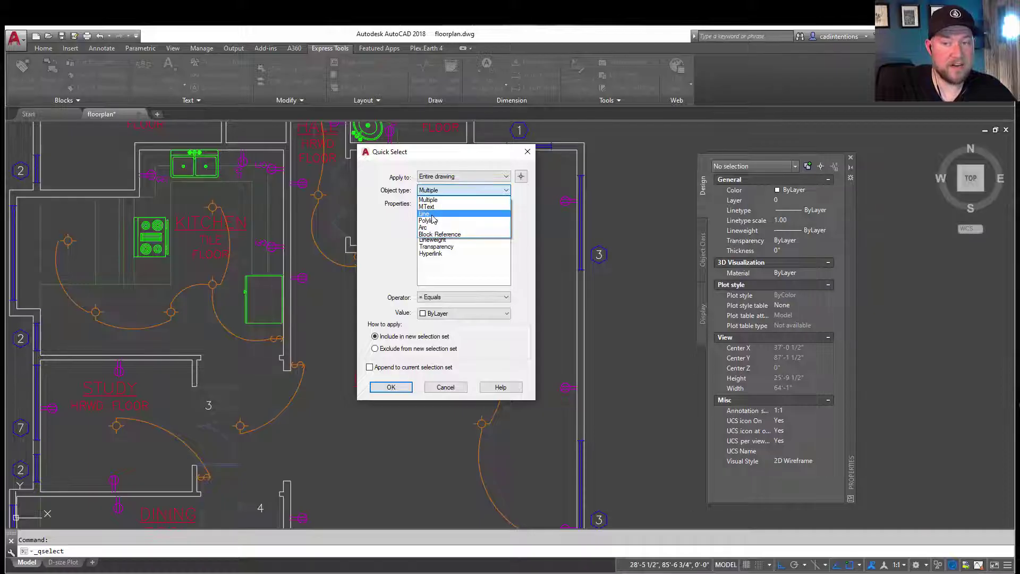
Keep Multiple object type and the Equals operator, browsing colour and layer values
click(378, 240)
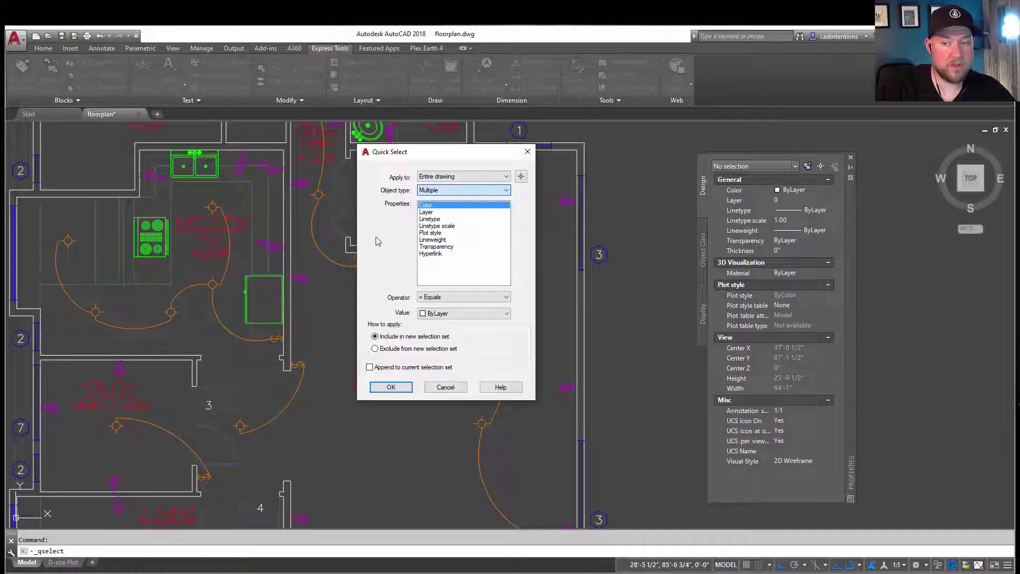
click(453, 300)
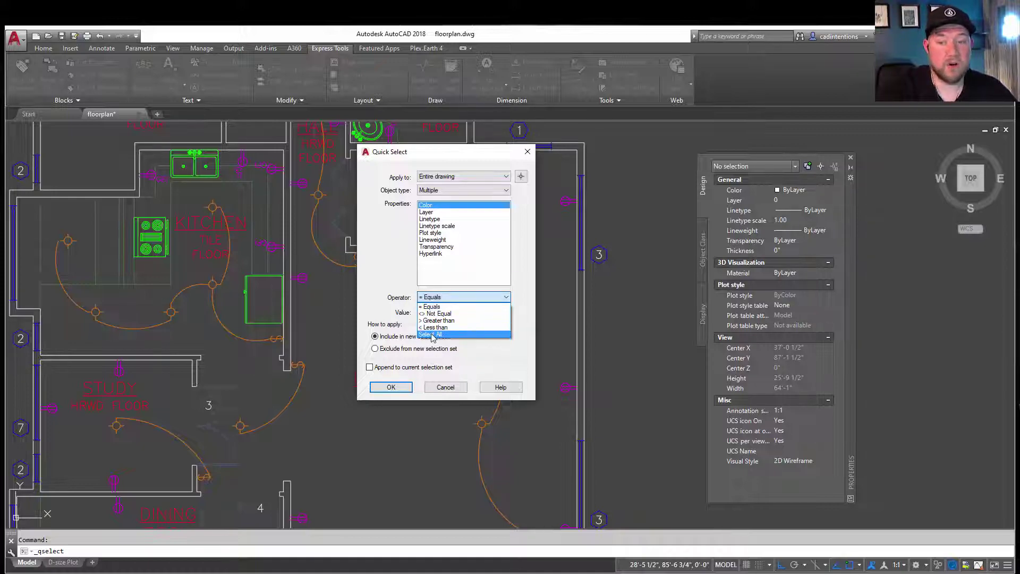
click(430, 306)
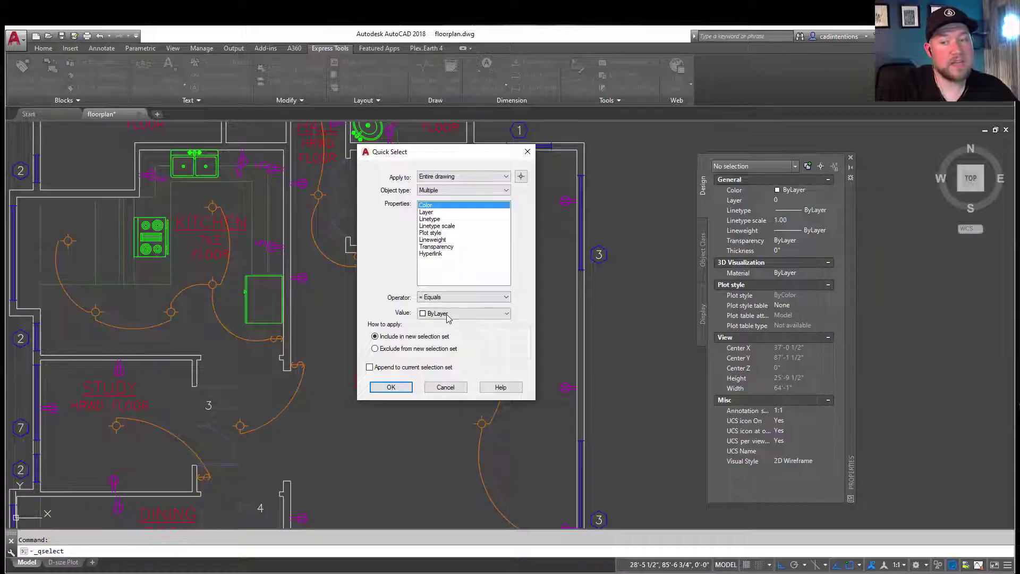
click(444, 313)
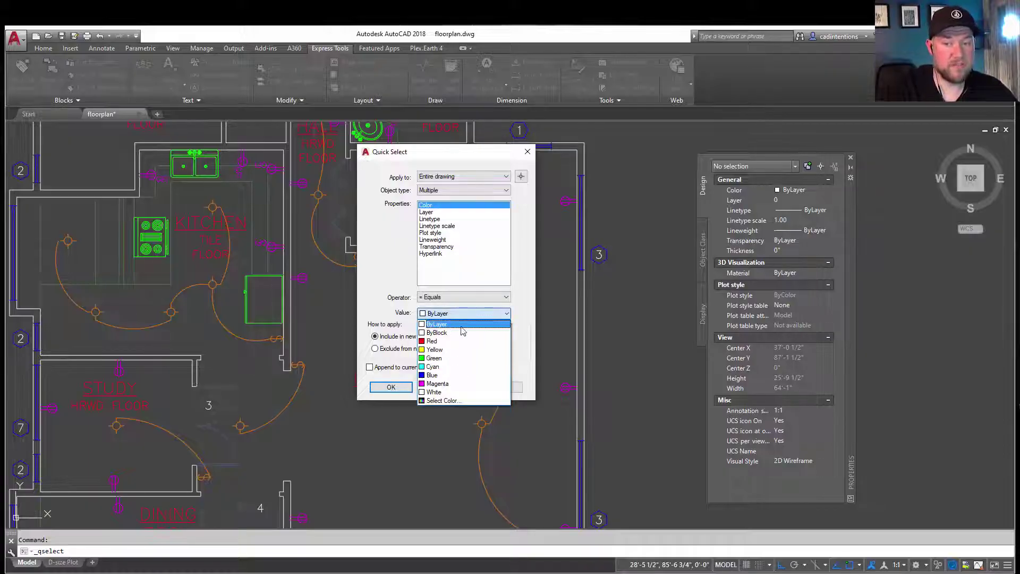
click(433, 247)
click(426, 213)
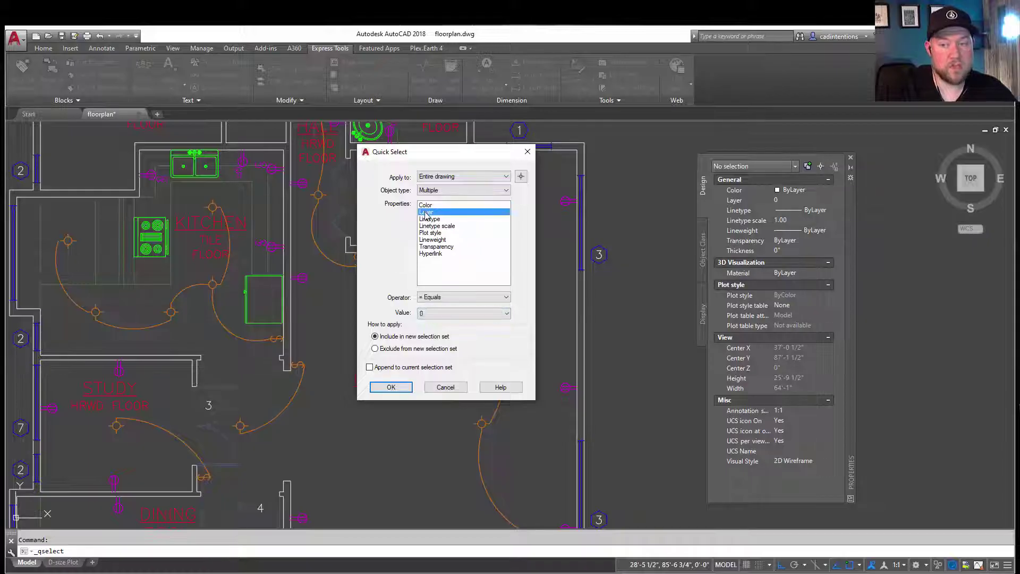
click(418, 314)
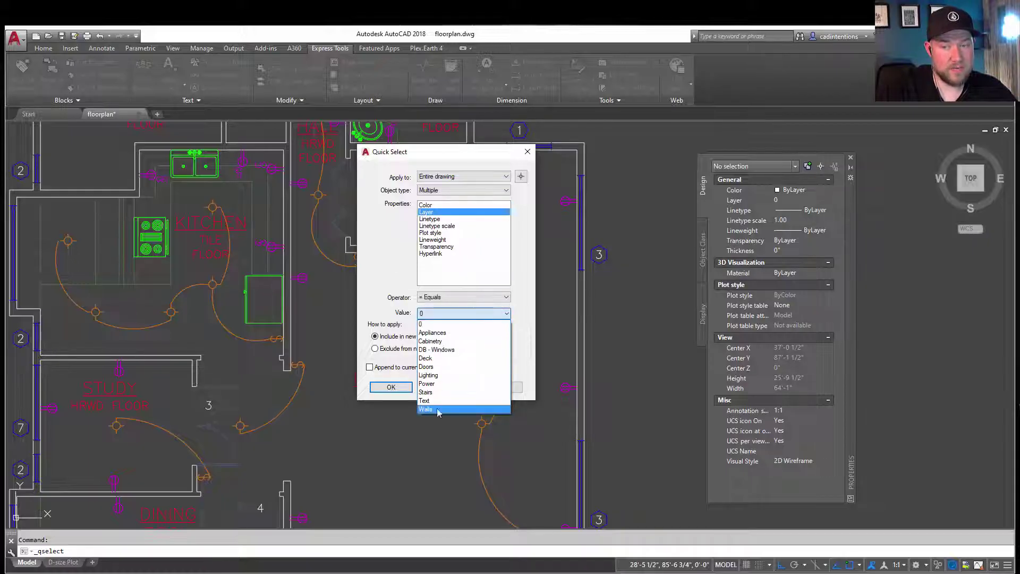
click(433, 219)
Set the Quick Select property to Color with value Red
click(429, 206)
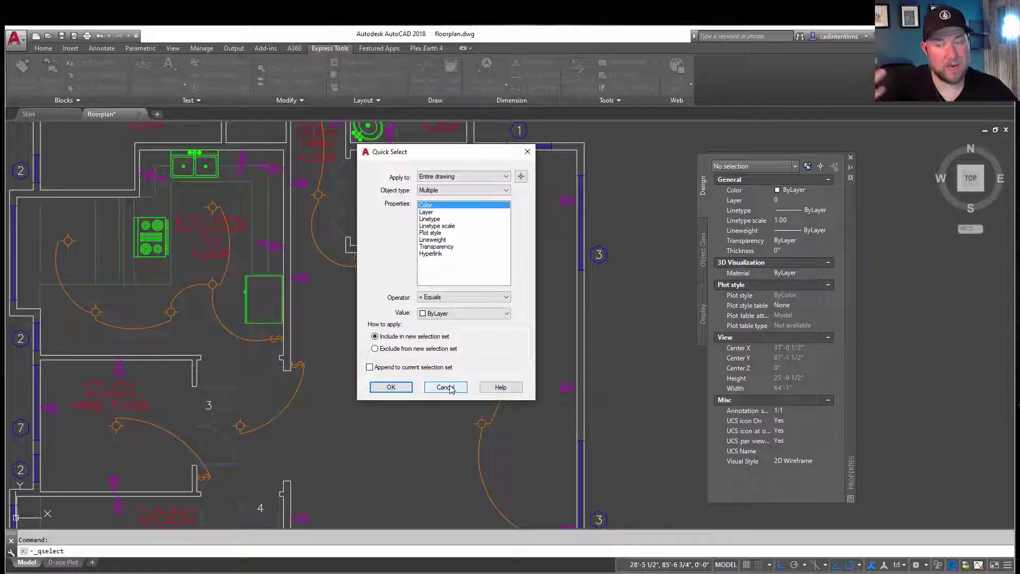
scroll(422, 311, down, 2)
click(437, 313)
click(441, 342)
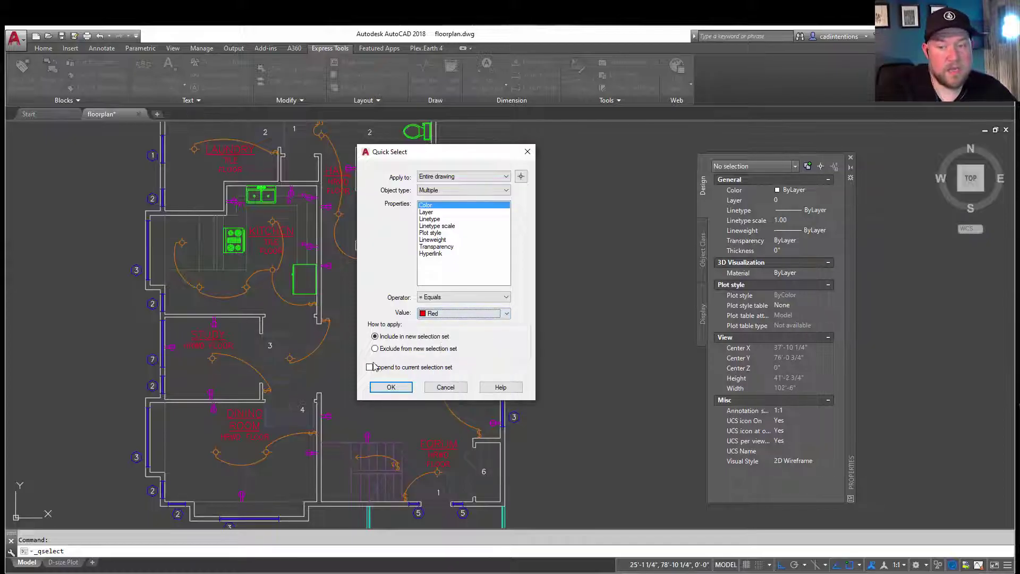
Accept Quick Select to pick the 8 red MText labels, then deselect them
click(391, 388)
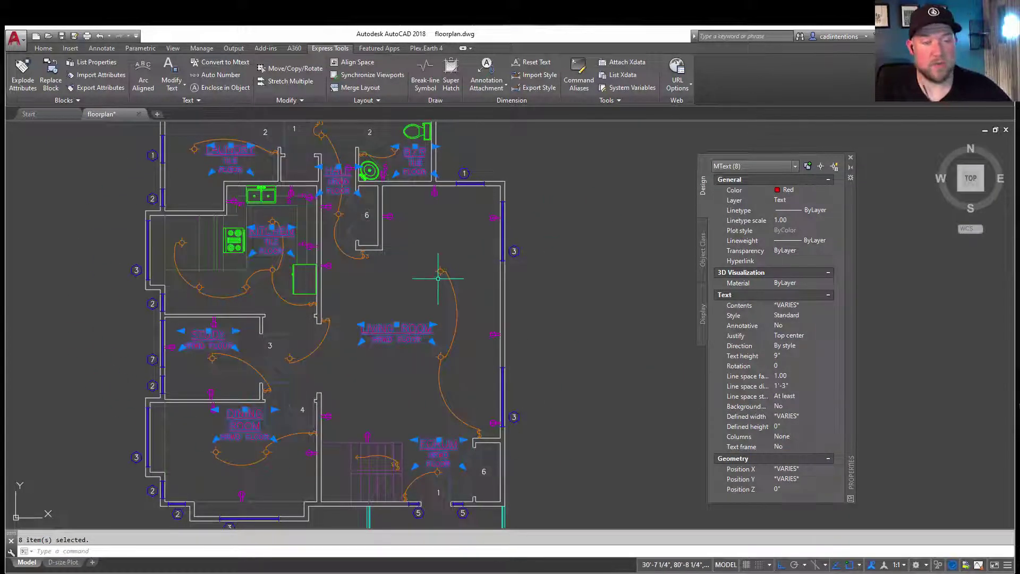
key(Escape)
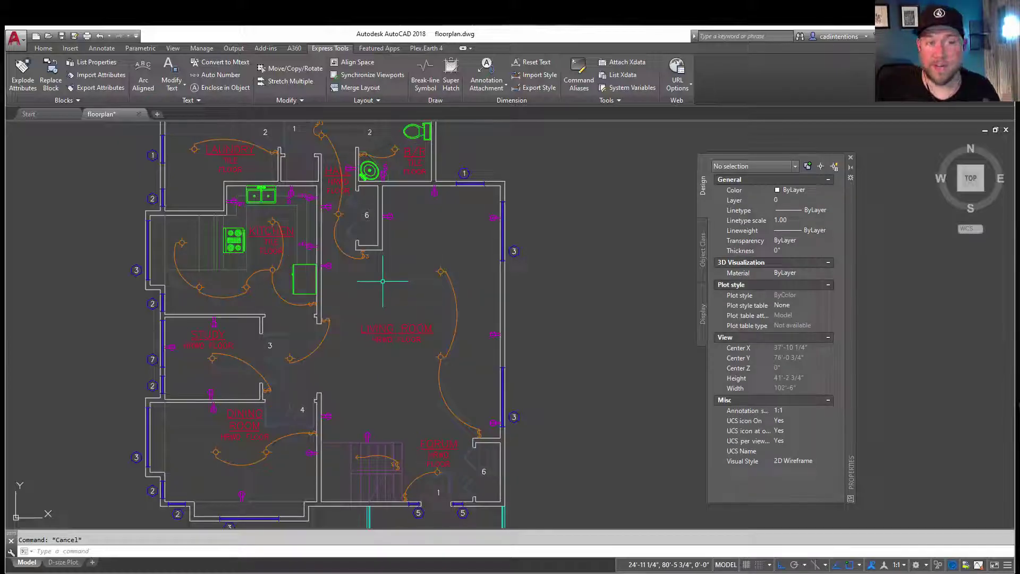